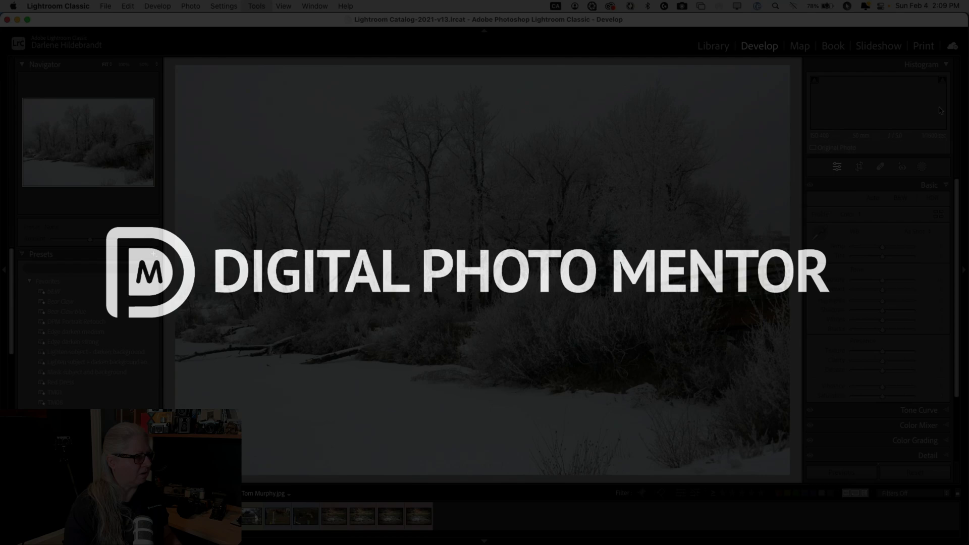
Step: Switch to Luminar Neo and open the photo of frosted trees and a snowy riverbank for editing
{"action": "key", "text": "super+Tab"}
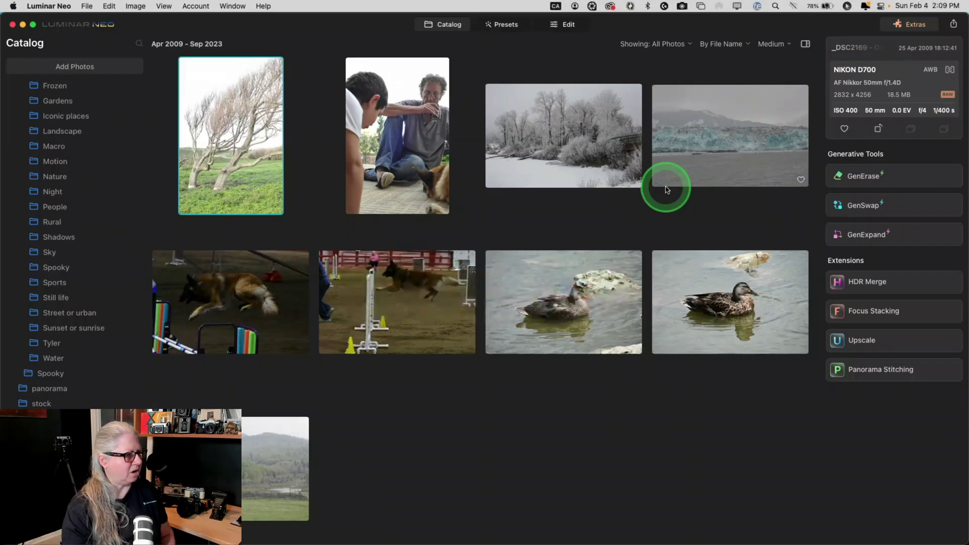
{"action": "left_click", "coordinate": [539, 143]}
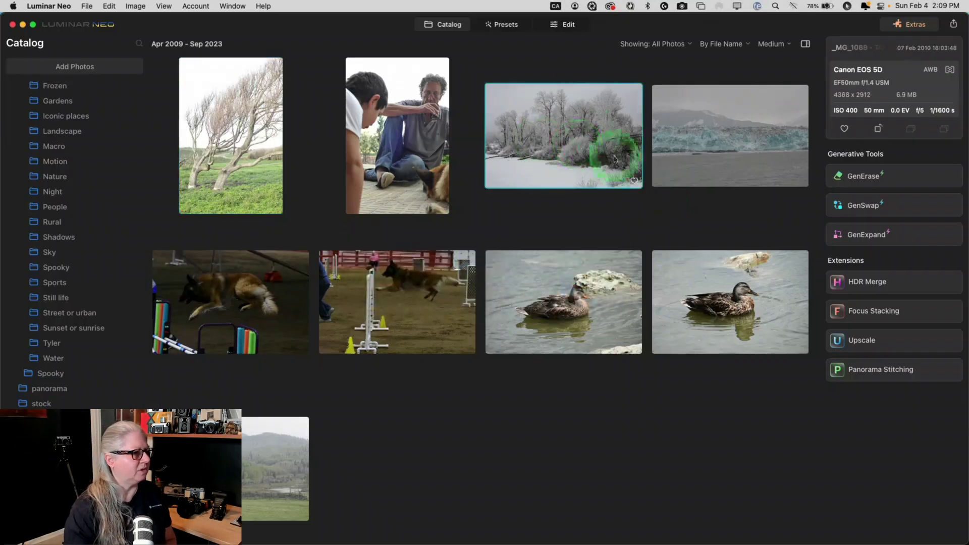
{"action": "left_click", "coordinate": [561, 25]}
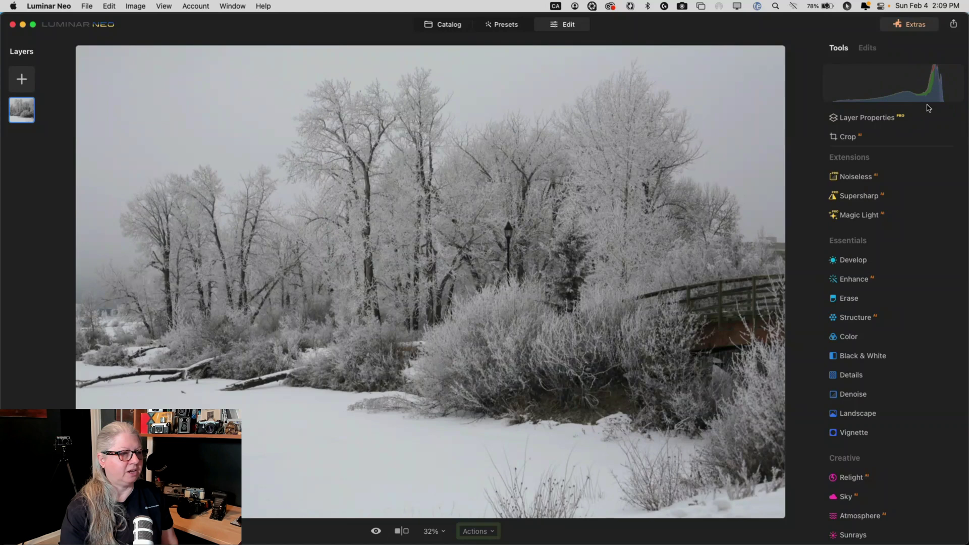
{"action": "mouse_move", "coordinate": [924, 99]}
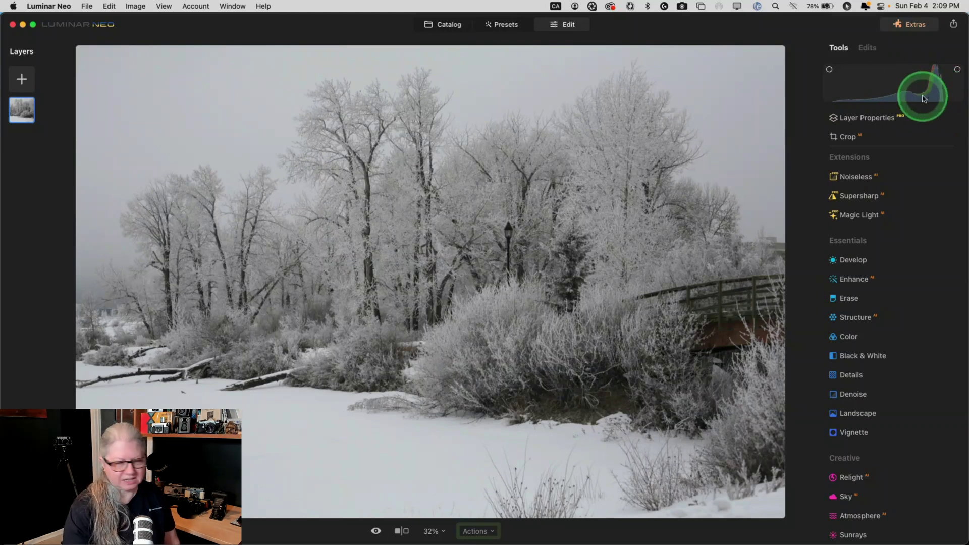
Step: Open the Develop adjustments for the snow photo and expand the Curves section
{"action": "left_click", "coordinate": [855, 263]}
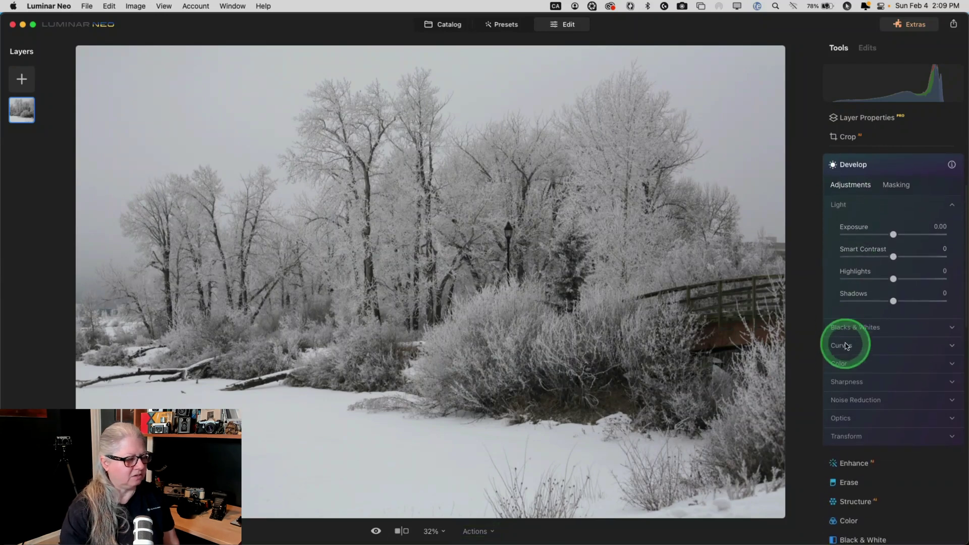
{"action": "left_click", "coordinate": [847, 346]}
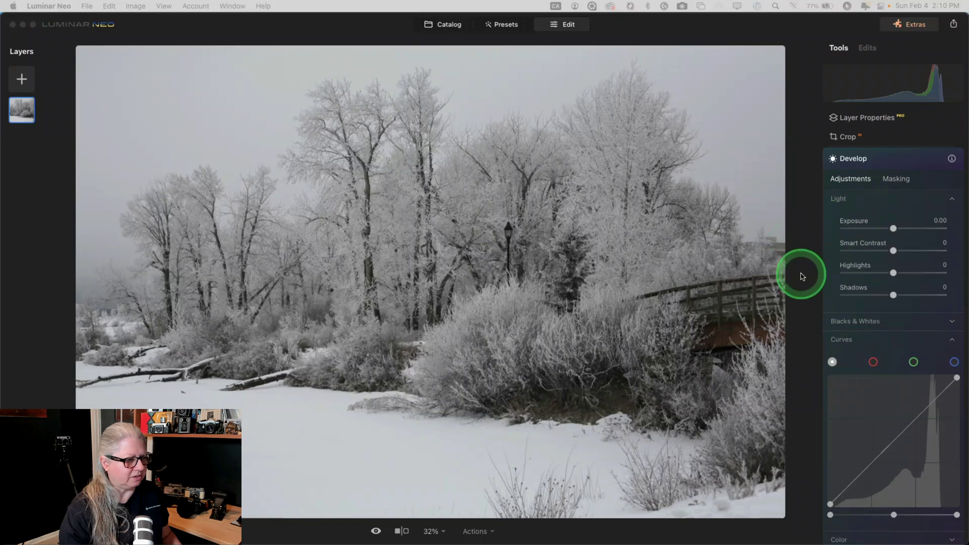
{"action": "scroll", "coordinate": [870, 432], "scroll_direction": "down", "scroll_amount": 2}
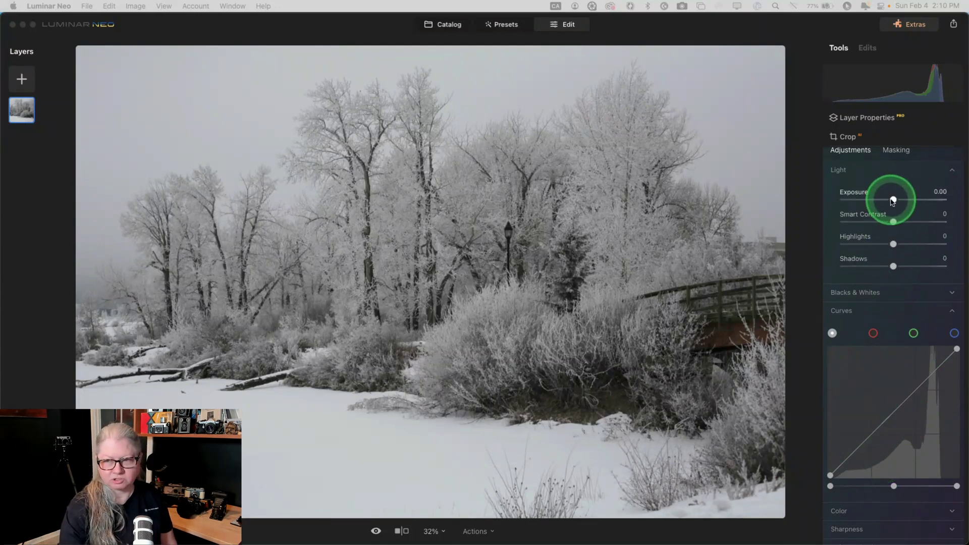
Step: Leave Exposure at 0.00 and move the curve's white point inward with clipping warnings on, stopping just before the snow clips
{"action": "mouse_move", "coordinate": [893, 200]}
{"action": "left_mouse_down"}
{"action": "mouse_move", "coordinate": [904, 200]}
{"action": "mouse_move", "coordinate": [890, 200]}
{"action": "left_mouse_up"}
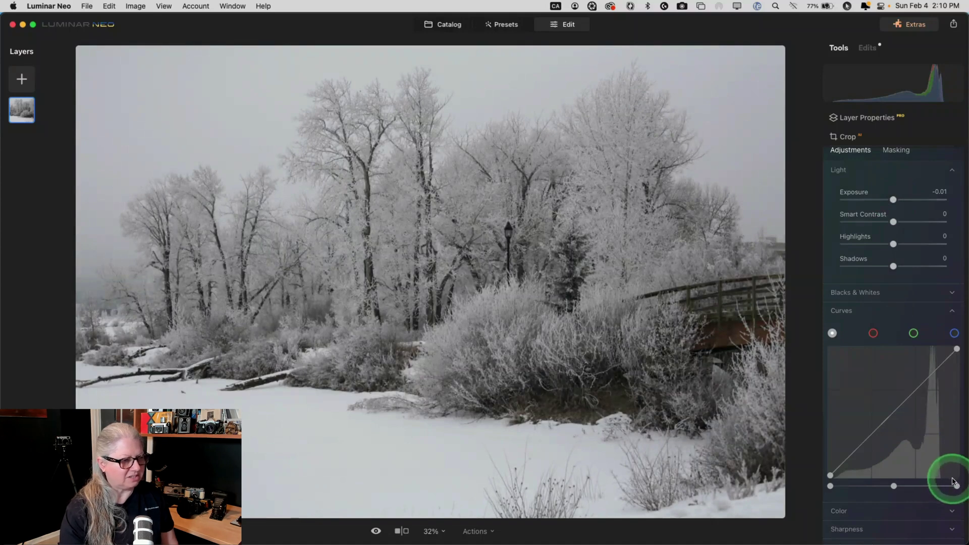
{"action": "double_click", "coordinate": [894, 200]}
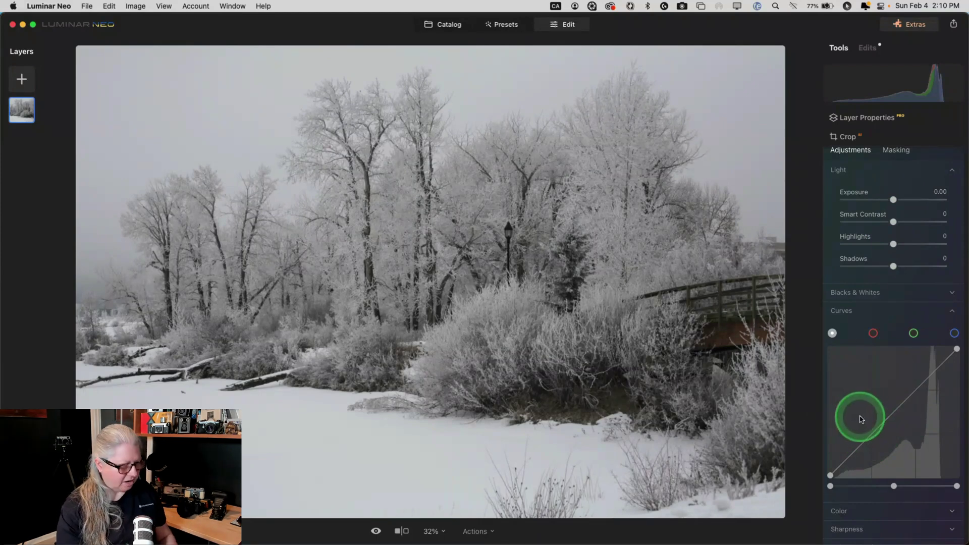
{"action": "left_click_drag", "start_coordinate": [862, 420], "coordinate": [933, 486]}
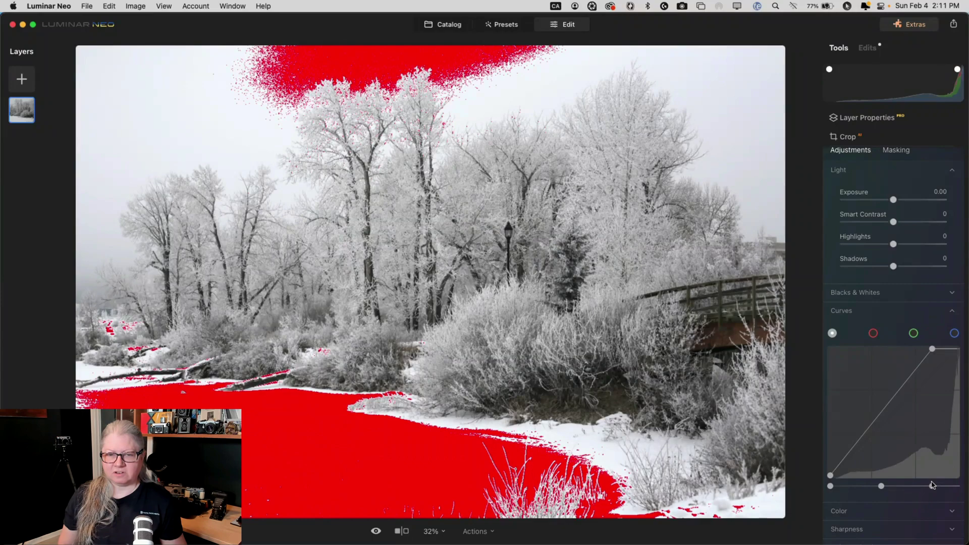
{"action": "mouse_move", "coordinate": [963, 438]}
{"action": "left_mouse_down"}
{"action": "mouse_move", "coordinate": [954, 386]}
{"action": "mouse_move", "coordinate": [943, 451]}
{"action": "mouse_move", "coordinate": [947, 429]}
{"action": "left_mouse_up"}
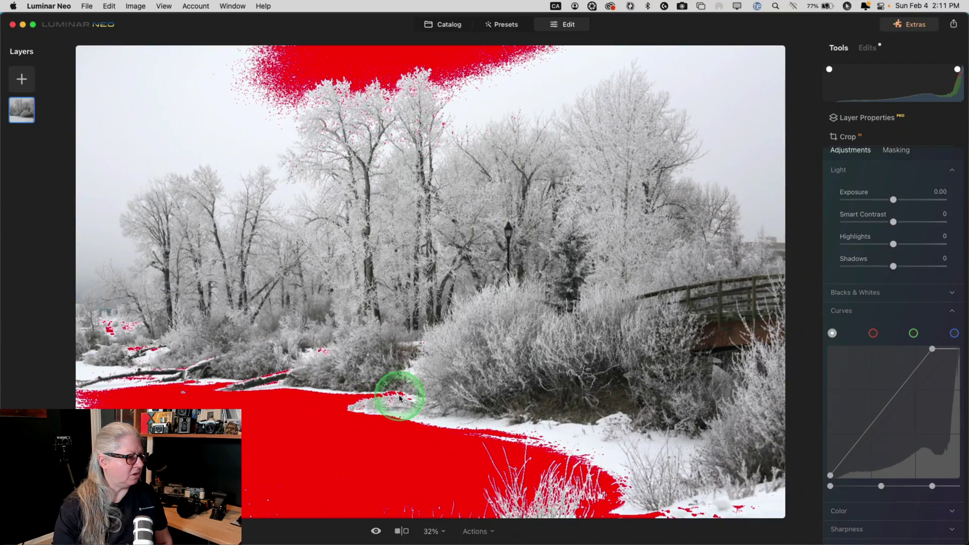
{"action": "left_click_drag", "start_coordinate": [346, 400], "coordinate": [957, 404]}
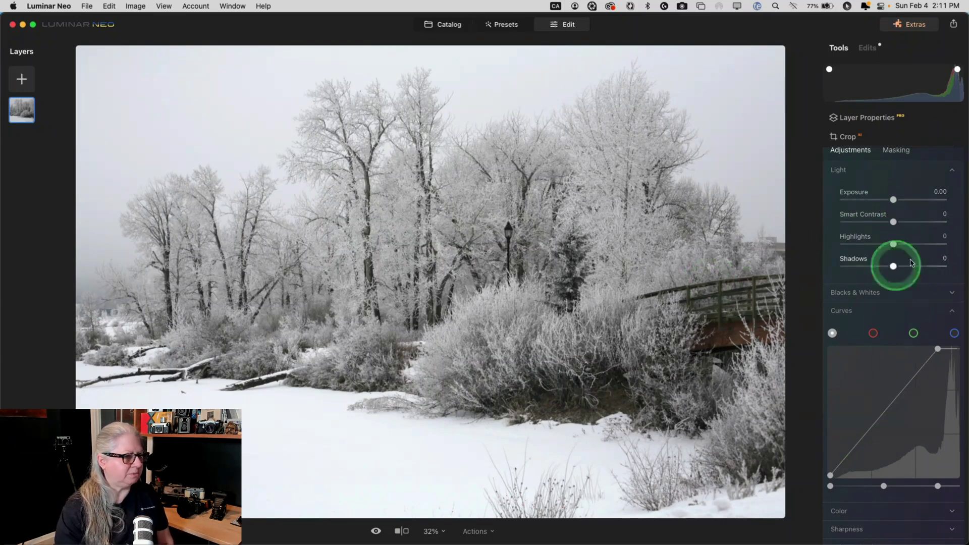
Step: Set Highlights to -22 and nudge the curve's white point slightly further inward
{"action": "left_click_drag", "start_coordinate": [893, 244], "coordinate": [882, 245]}
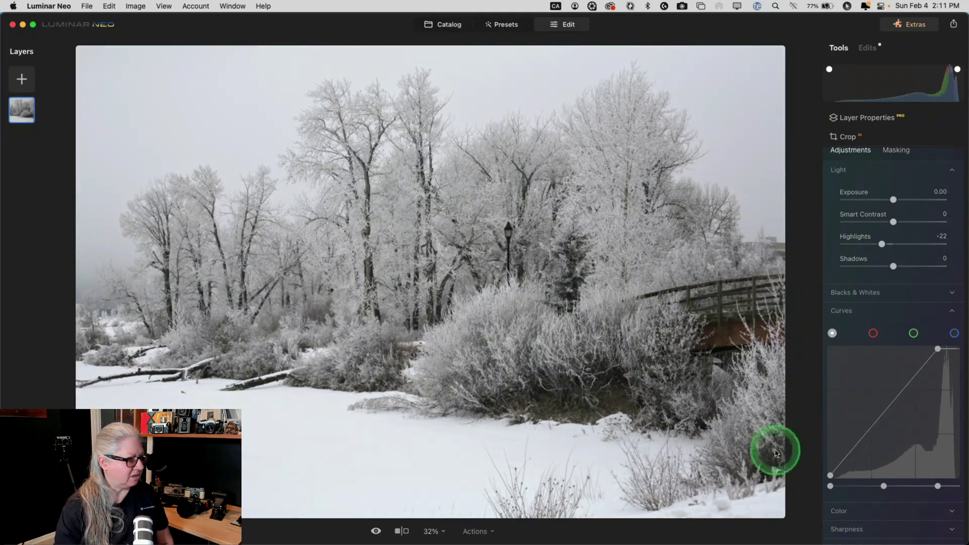
{"action": "left_click_drag", "start_coordinate": [939, 487], "coordinate": [937, 486]}
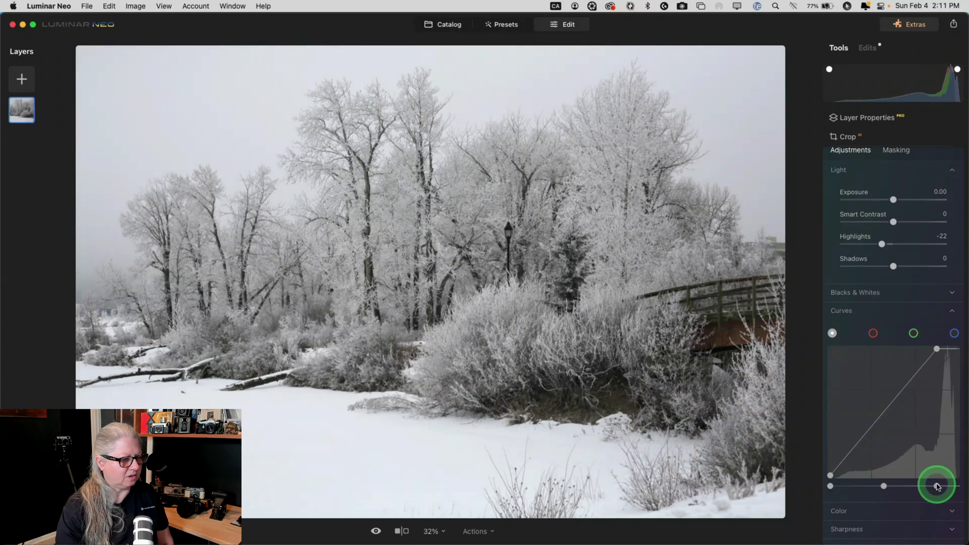
Step: Expand the Blacks & Whites adjustments in Develop, keeping Curves open beneath them
{"action": "left_click", "coordinate": [855, 292]}
{"action": "left_click", "coordinate": [894, 322]}
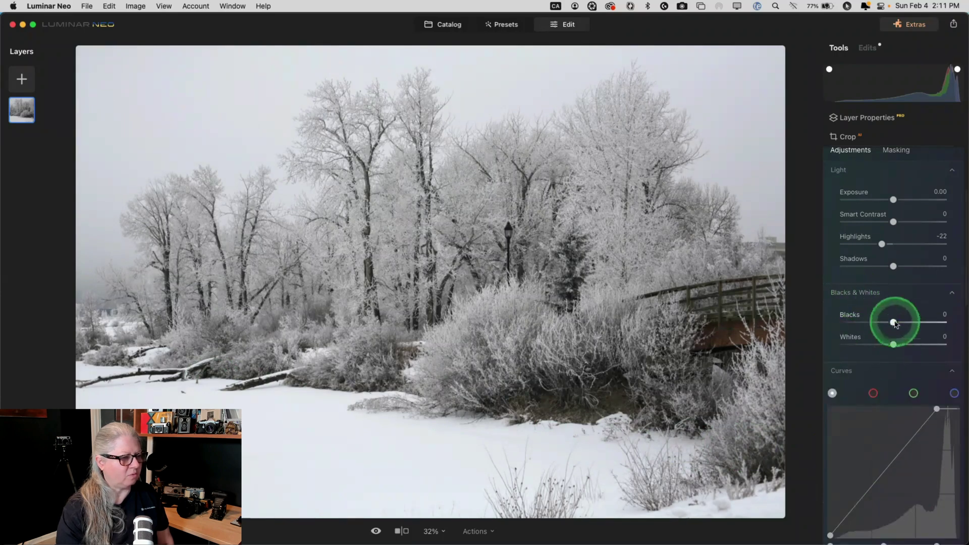
{"action": "left_click", "coordinate": [894, 344]}
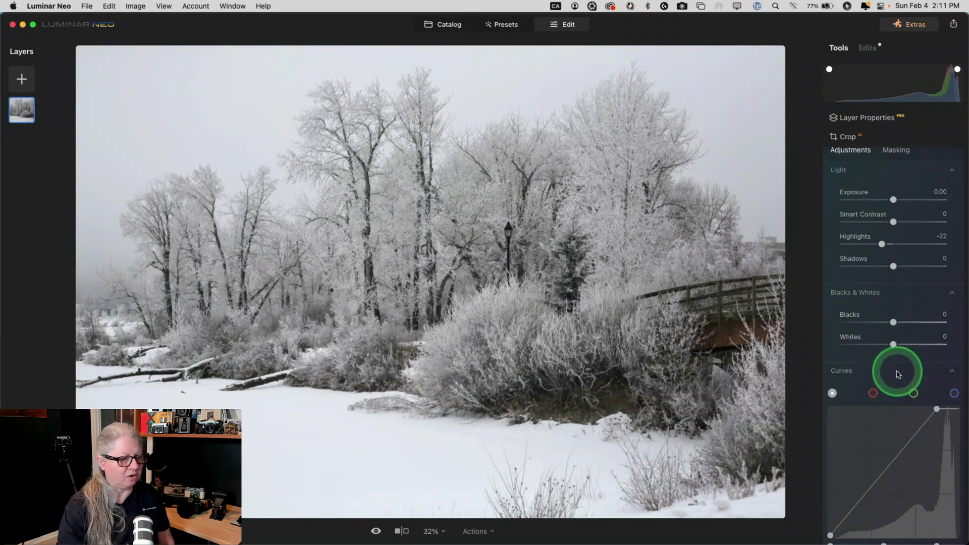
{"action": "left_click", "coordinate": [897, 470]}
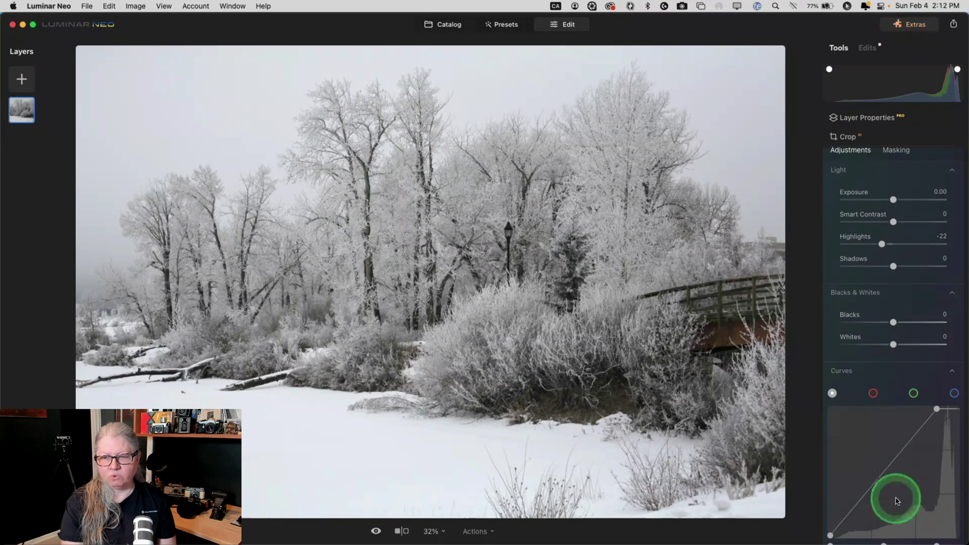
{"action": "left_click", "coordinate": [887, 459]}
{"action": "left_click", "coordinate": [889, 303]}
{"action": "left_click", "coordinate": [897, 335]}
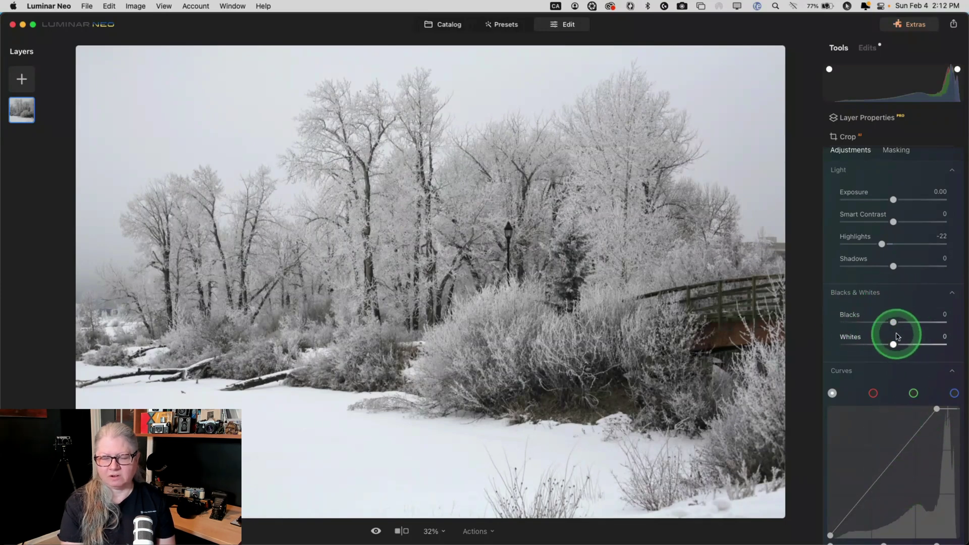
{"action": "left_click", "coordinate": [918, 457]}
{"action": "scroll", "coordinate": [918, 456], "scroll_direction": "down", "scroll_amount": 2}
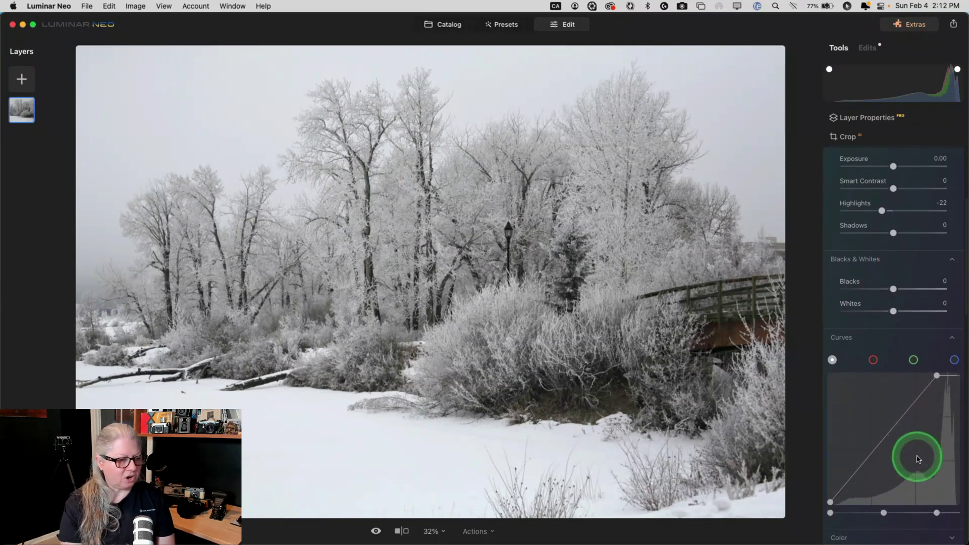
{"action": "left_click", "coordinate": [932, 512]}
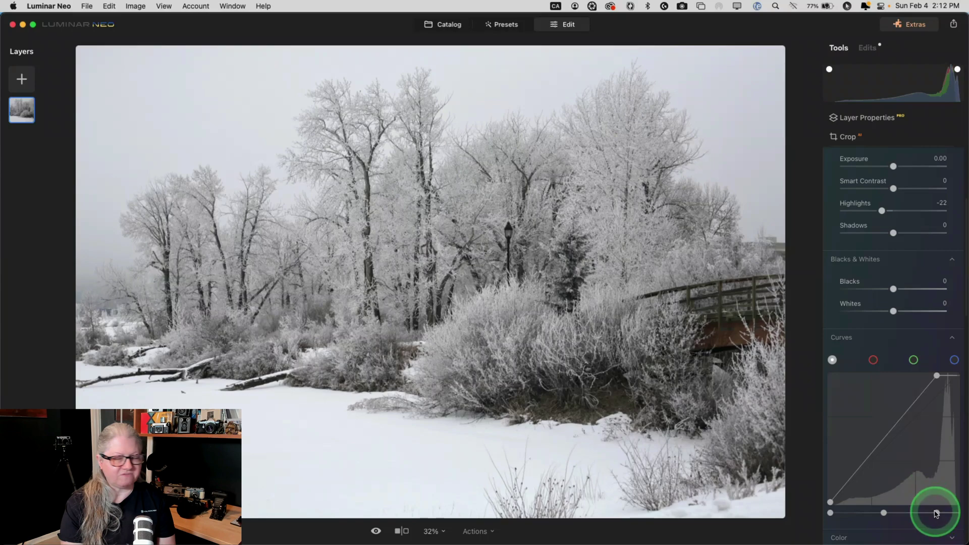
Step: Exaggerate highlight clipping by moving the curve's white point far inward, and return it to just short of clipping the snow
{"action": "left_click_drag", "start_coordinate": [935, 515], "coordinate": [939, 516]}
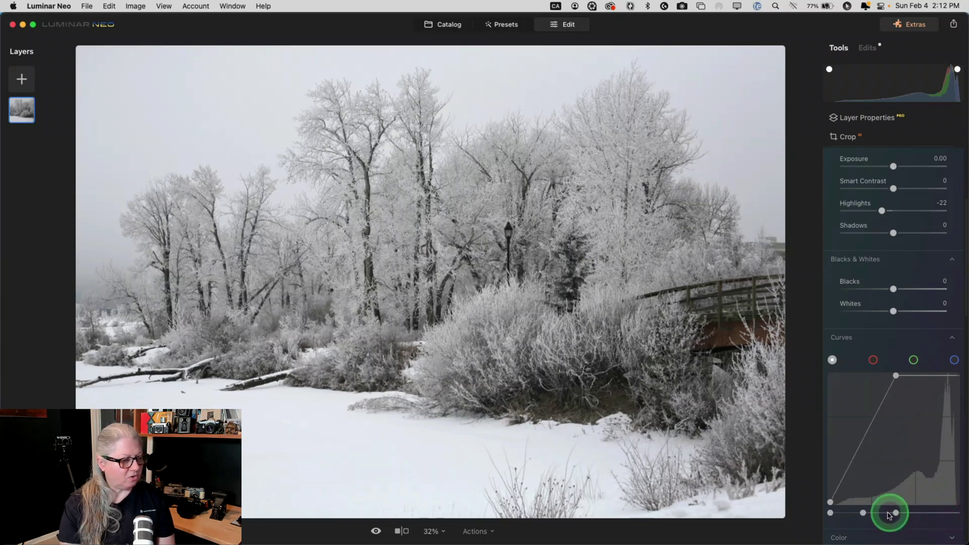
{"action": "left_click_drag", "start_coordinate": [890, 515], "coordinate": [870, 515]}
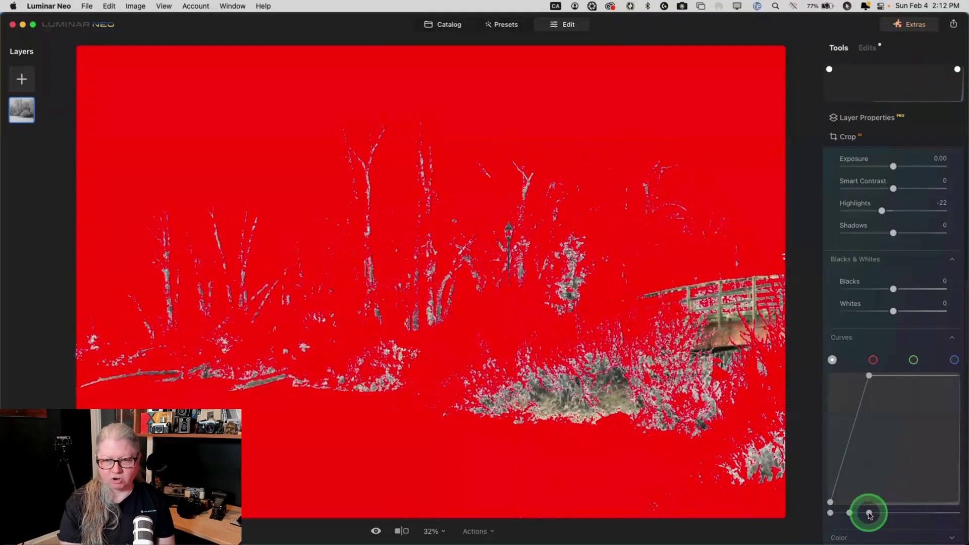
{"action": "key", "text": "j"}
{"action": "left_click_drag", "start_coordinate": [869, 515], "coordinate": [940, 513]}
Step: Set Whites to 19, try Blacks at -17, and reset Blacks to 0
{"action": "left_click_drag", "start_coordinate": [893, 311], "coordinate": [887, 290]}
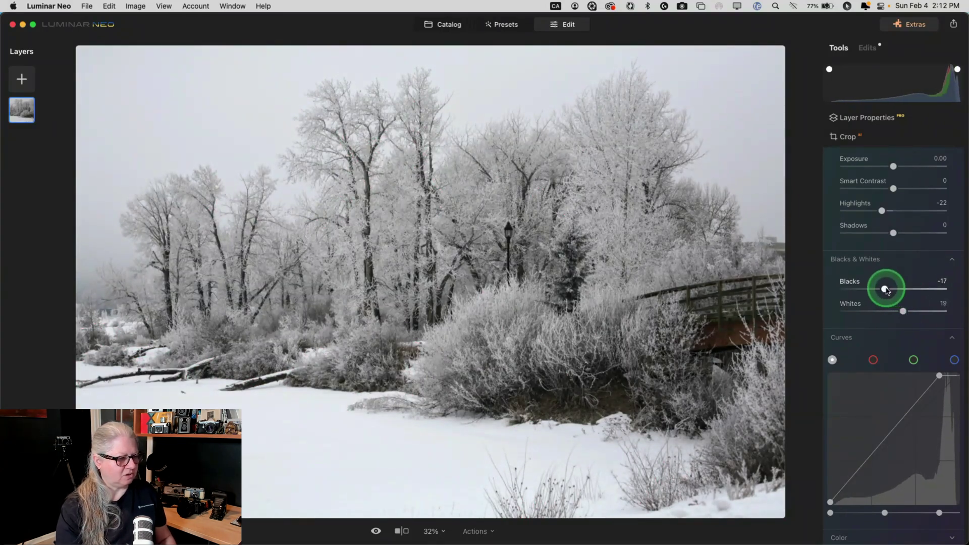
{"action": "double_click", "coordinate": [888, 291]}
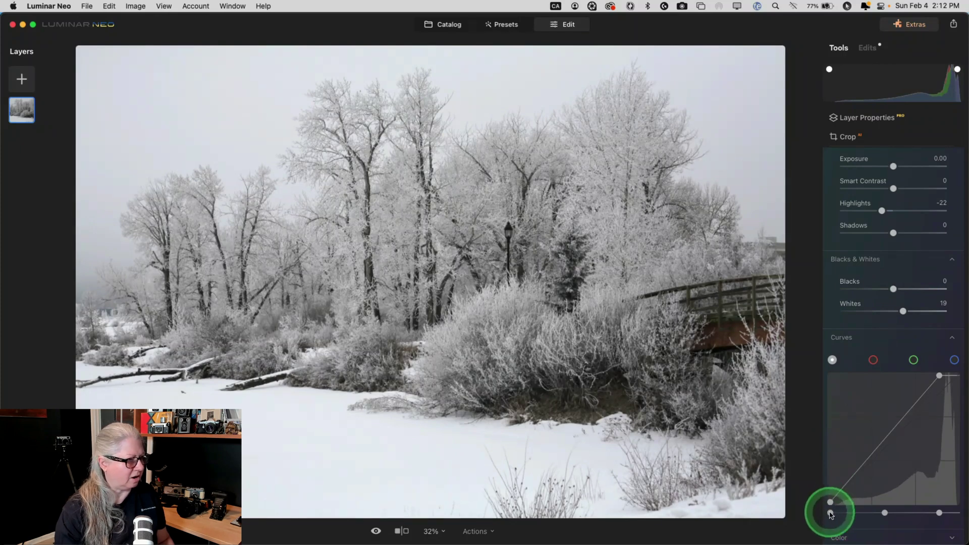
Step: Move the curve's black point inward until the darkest areas clip, and check the shadows under the bridge at 100% with clipping warnings toggled
{"action": "left_click_drag", "start_coordinate": [771, 474], "coordinate": [721, 353]}
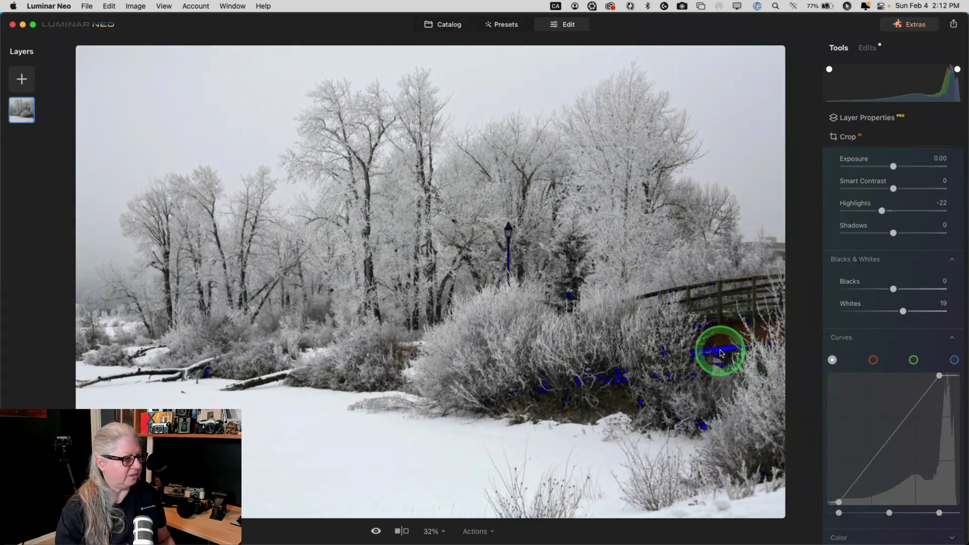
{"action": "double_click", "coordinate": [718, 353]}
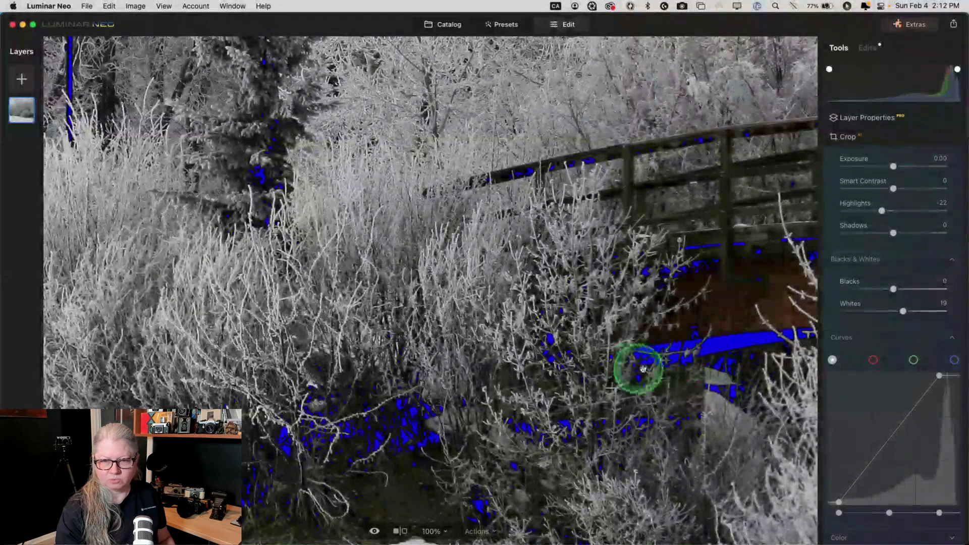
{"action": "key", "text": "j"}
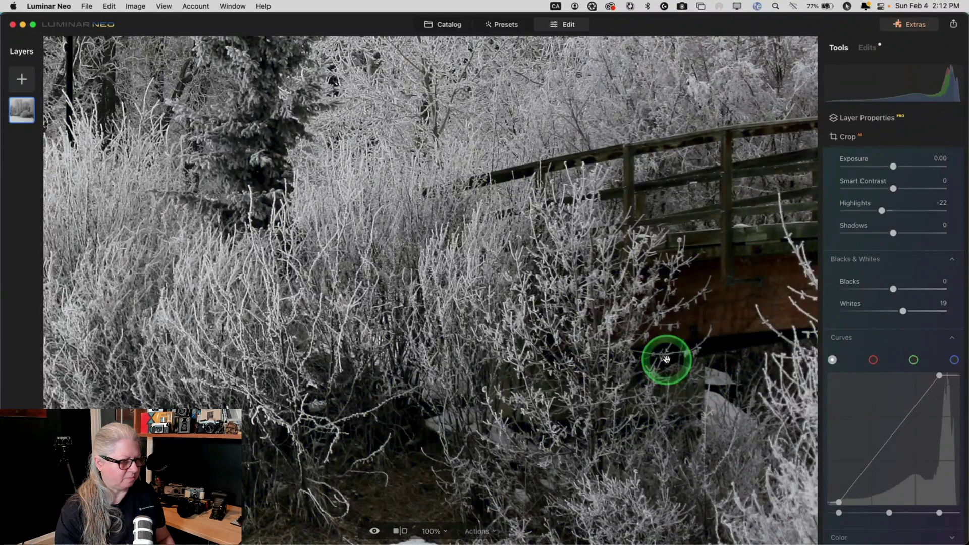
{"action": "key", "text": "j"}
{"action": "key", "text": "j"}
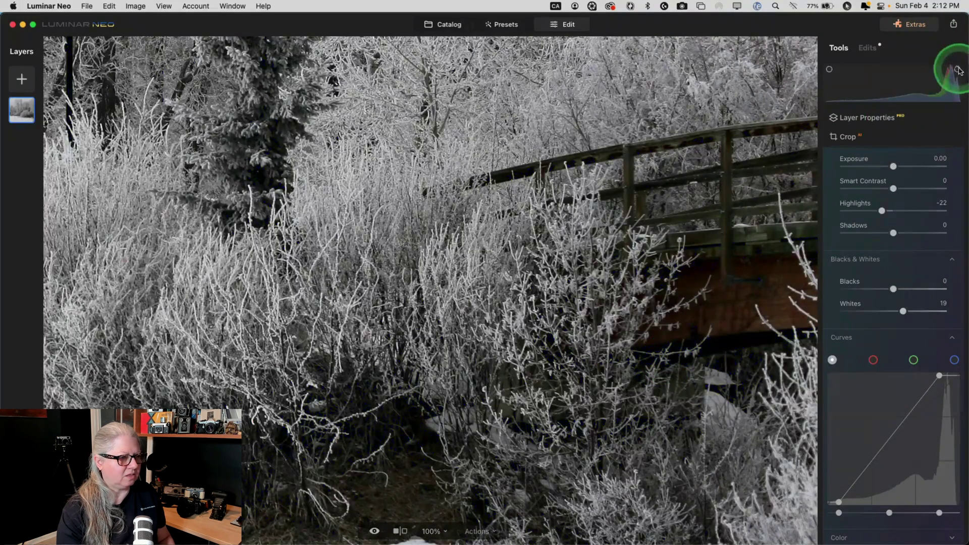
{"action": "left_click", "coordinate": [958, 70]}
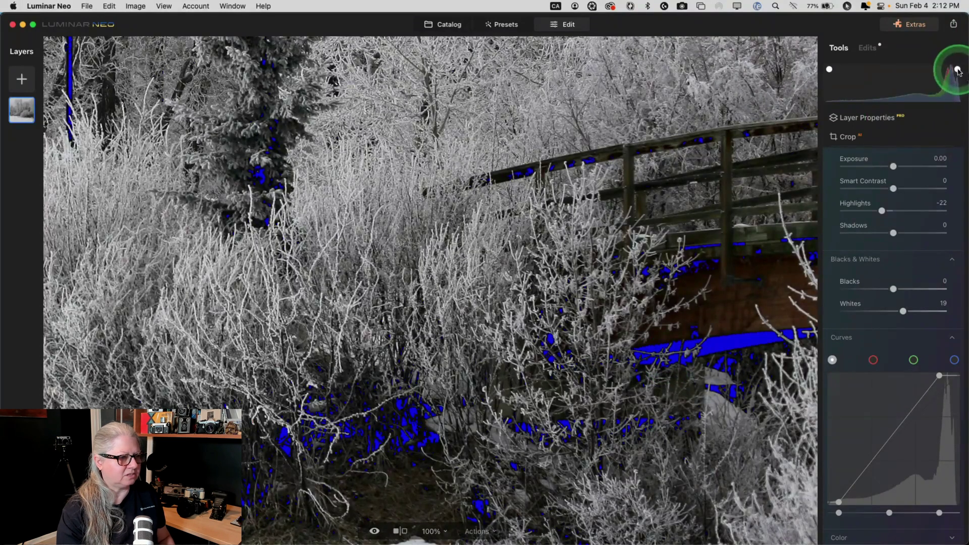
Step: Toggle the clipping warnings and move the curve's black point slightly further inward
{"action": "left_click", "coordinate": [593, 315]}
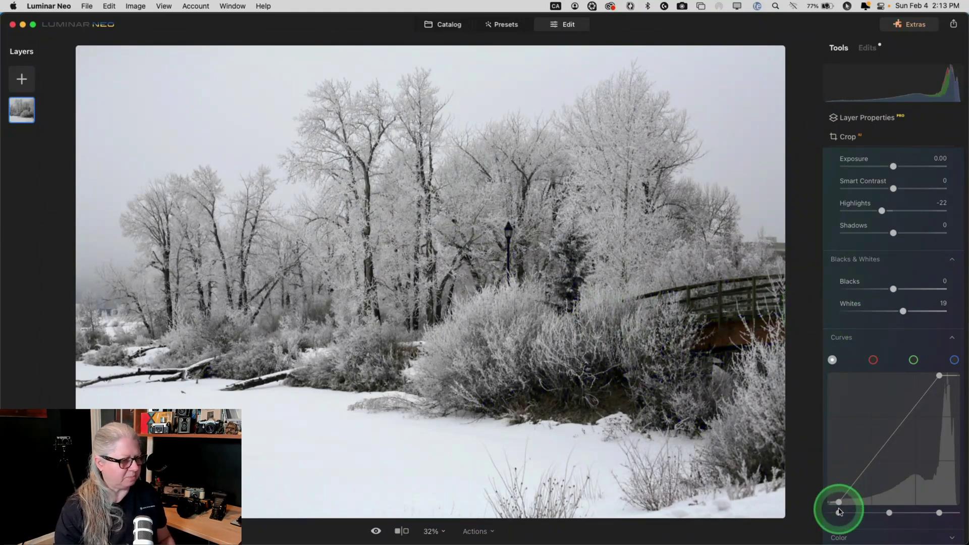
{"action": "key", "text": "j"}
{"action": "left_click_drag", "start_coordinate": [839, 514], "coordinate": [842, 516]}
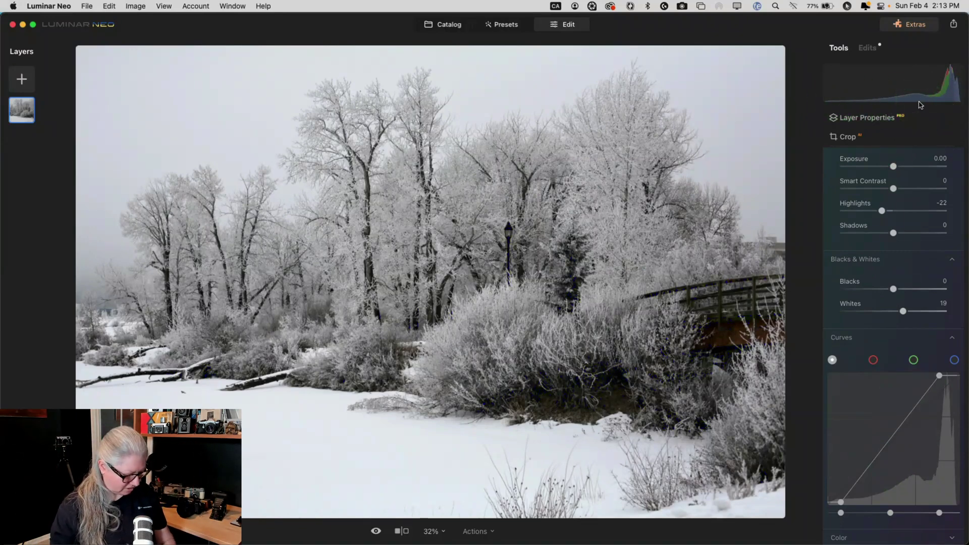
Step: Compare the whole snow photo before and after the tonal adjustments
{"action": "key", "text": "backslash"}
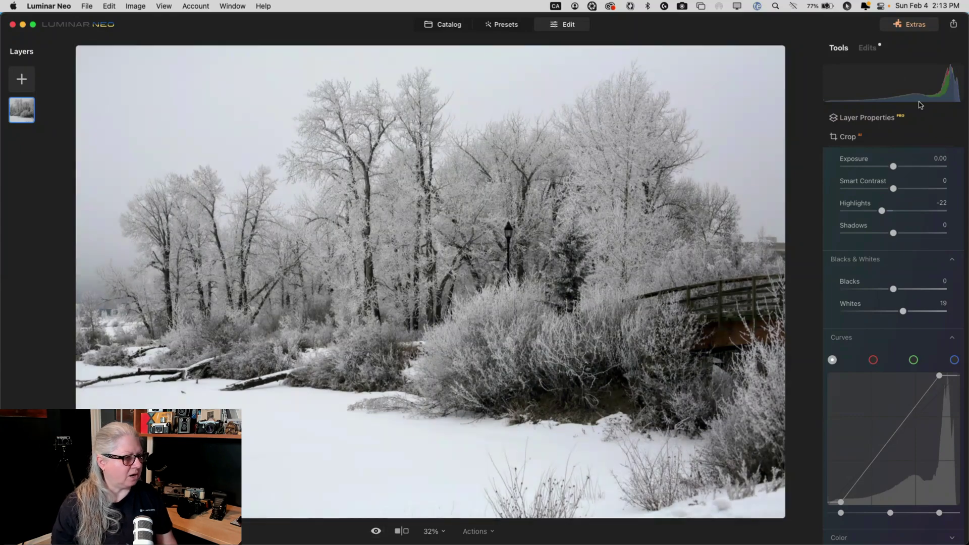
{"action": "key", "text": "backslash"}
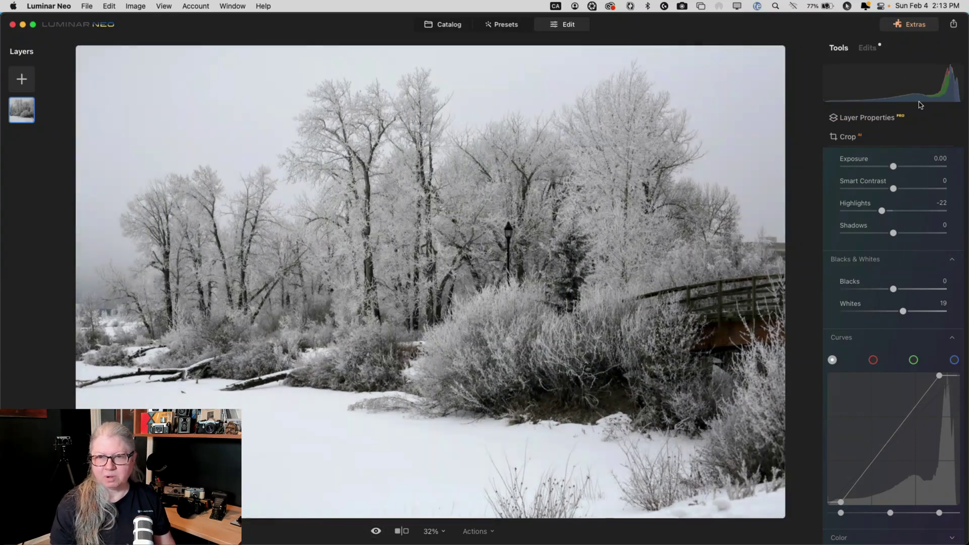
{"action": "key", "text": "backslash"}
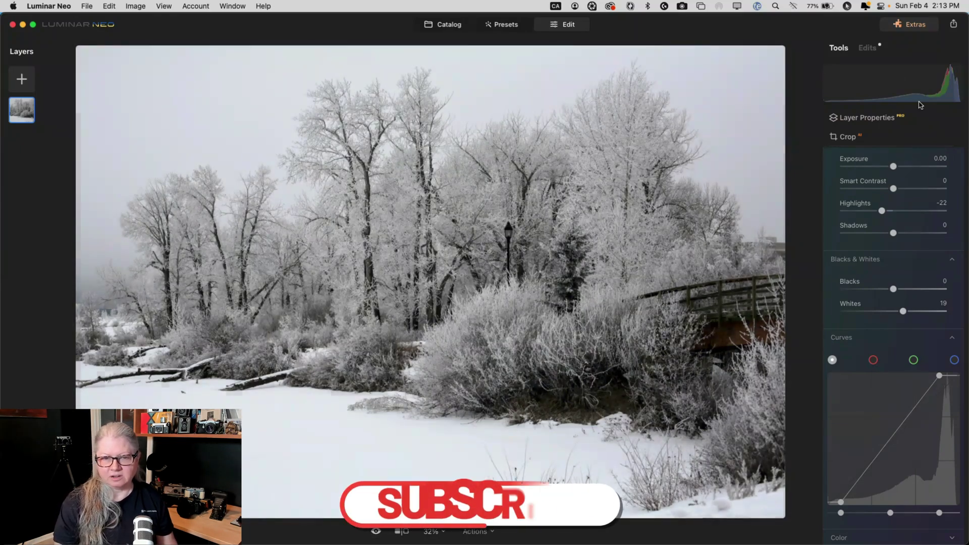
{"action": "key", "text": "backslash"}
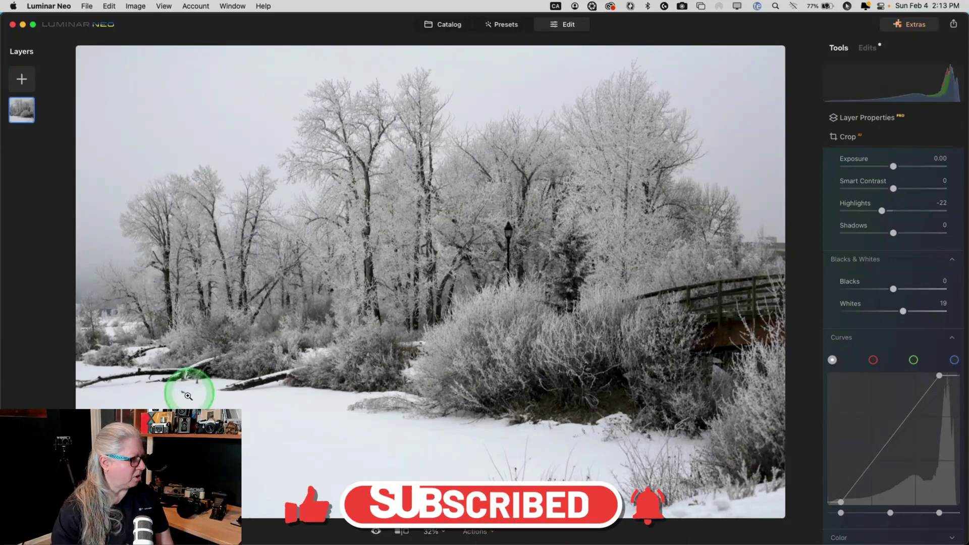
Step: Inspect the foreground snow detail at 100% and lower Highlights to -33
{"action": "left_click", "coordinate": [251, 418]}
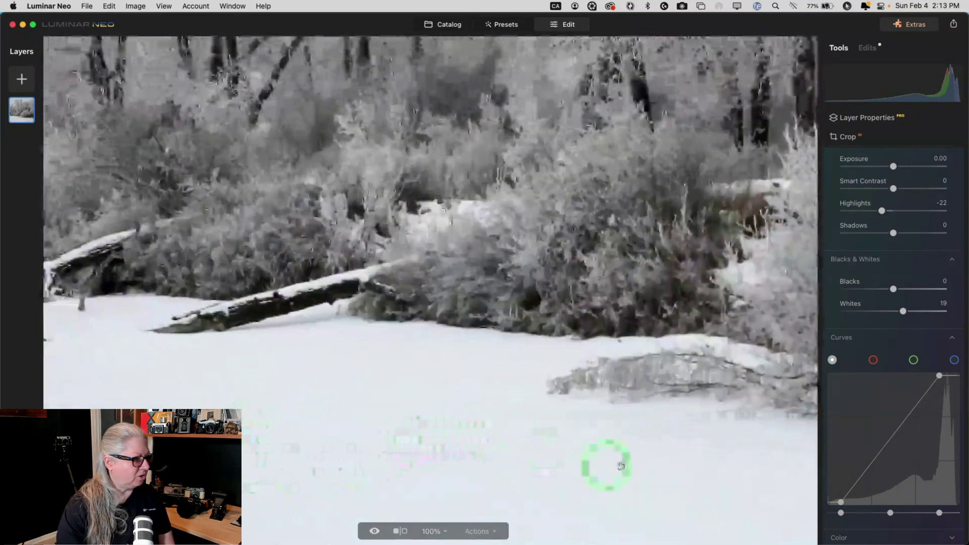
{"action": "left_click", "coordinate": [297, 438]}
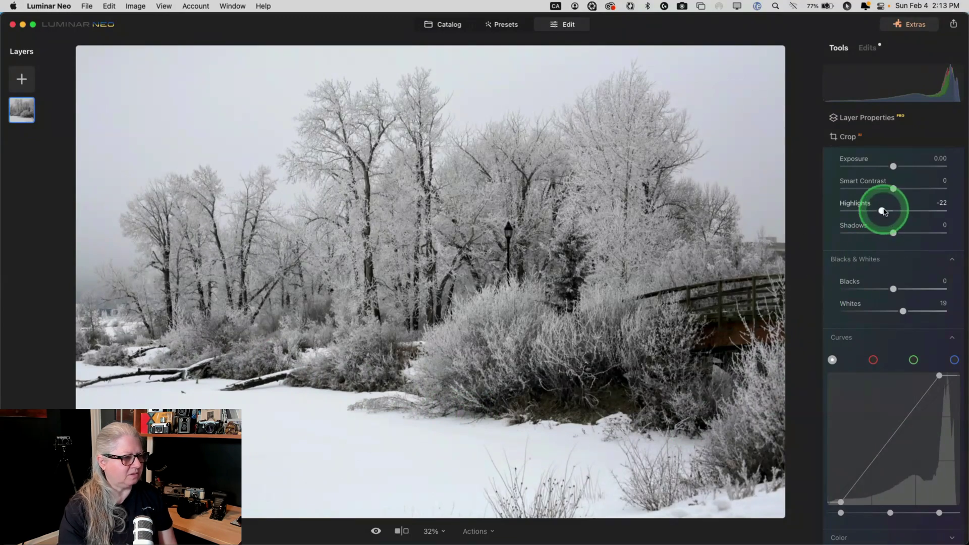
{"action": "left_click_drag", "start_coordinate": [884, 212], "coordinate": [877, 212]}
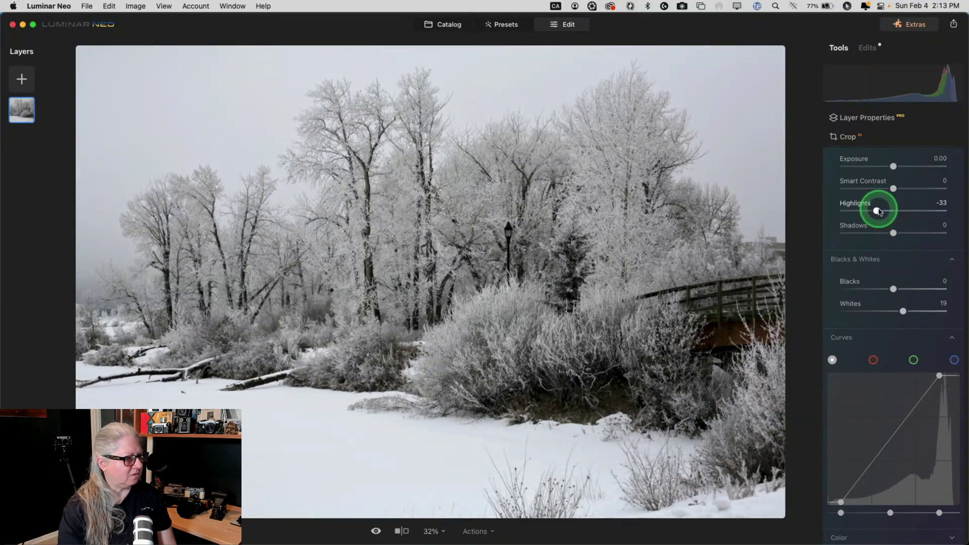